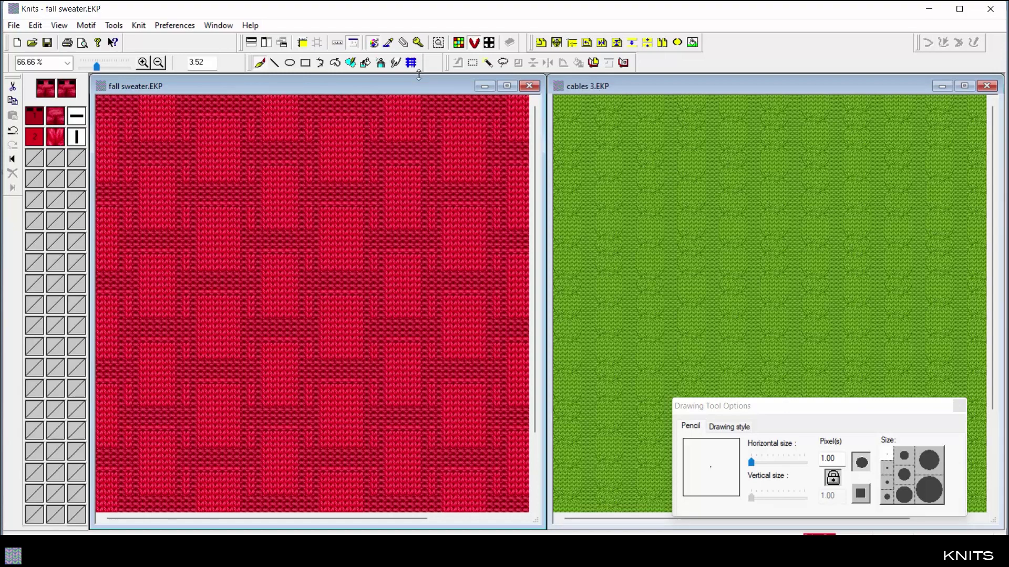
# - Switch the fall sweater window to the flat stitch grid chart view
pyautogui.click(459, 42)
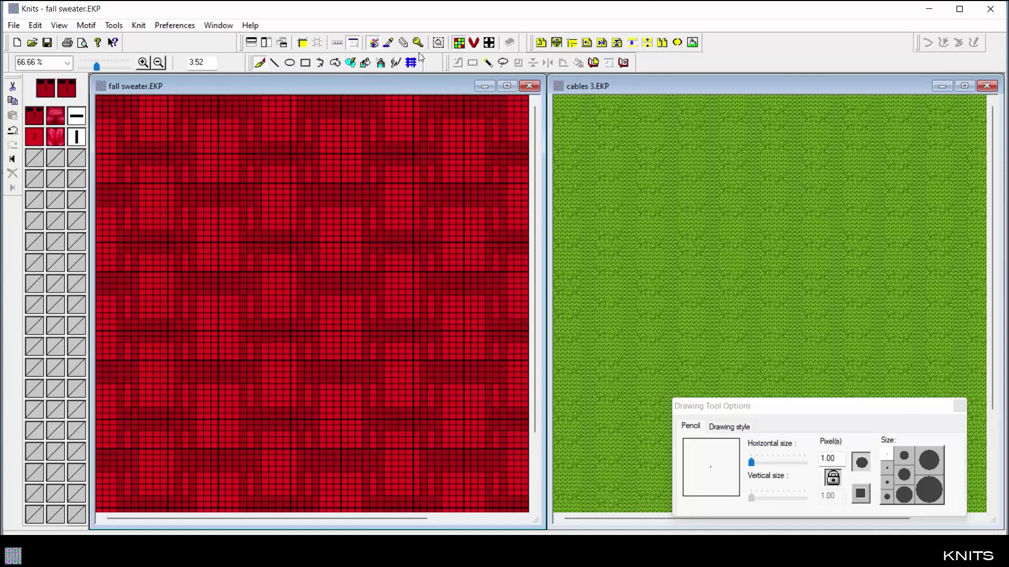
# - Restore the fall sweater's knit simulation view and open the Cables stitch atlas
pyautogui.click(475, 43)
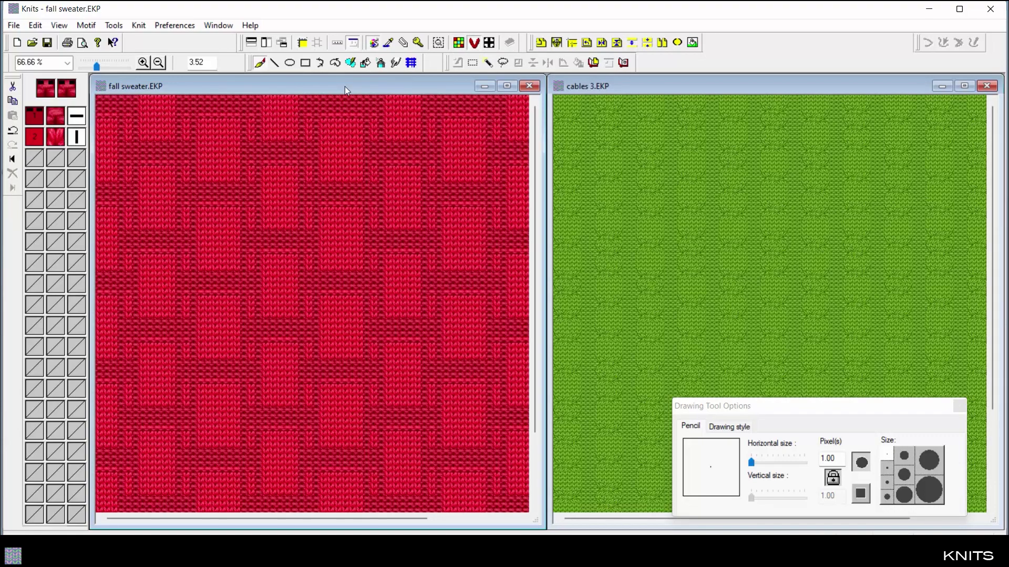
pyautogui.doubleClick(55, 116)
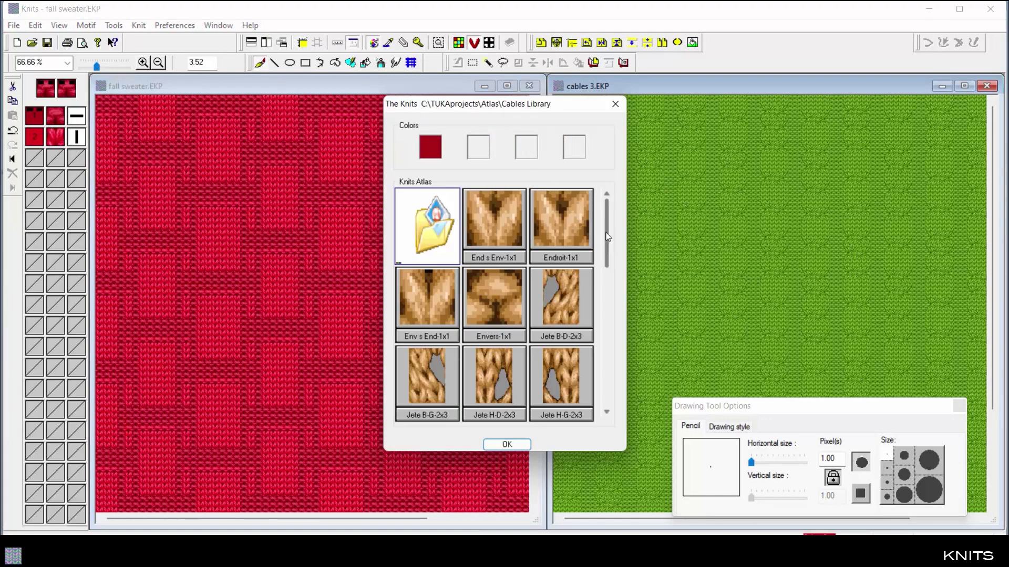
pyautogui.moveTo(608, 236); pyautogui.dragTo(598, 173)
# - Close the stitch atlas and make the fall sweater design active
pyautogui.click(615, 104)
pyautogui.click(675, 309)
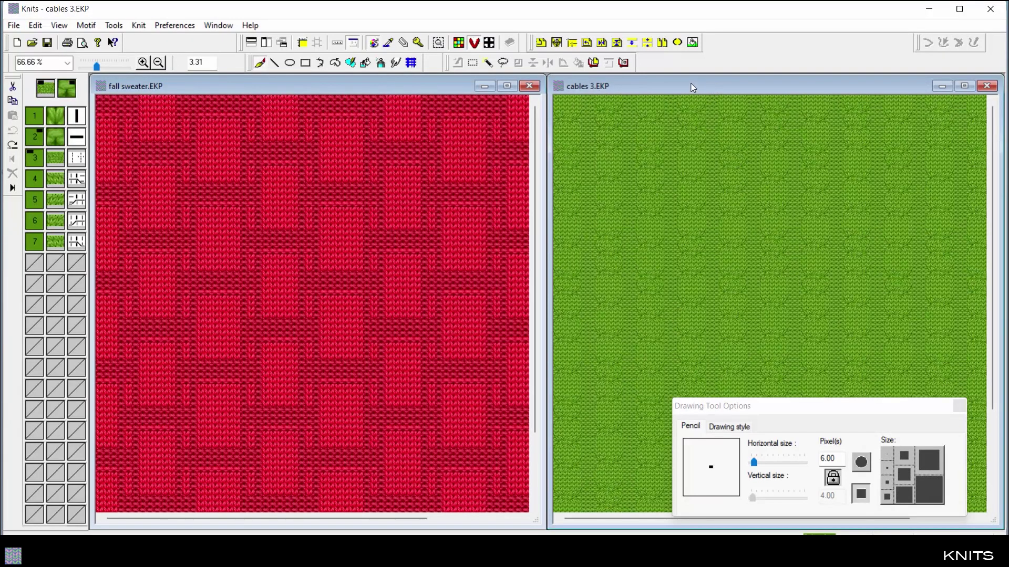
pyautogui.click(216, 84)
# - Open the fall sweater's Project Properties and review Straight repeats, Pattern Draft and Simulation settings
pyautogui.click(13, 25)
pyautogui.click(48, 141)
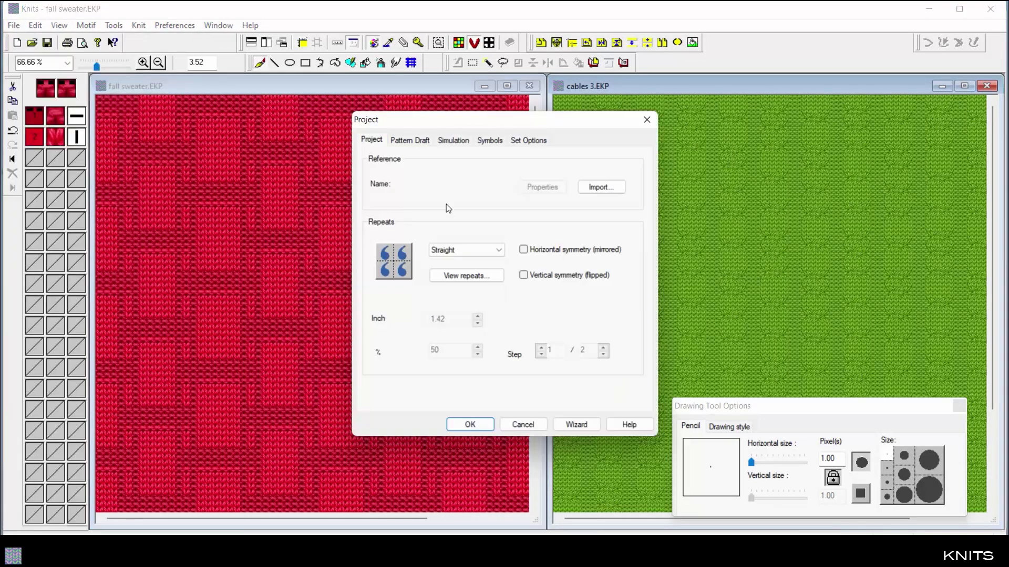
pyautogui.click(444, 276)
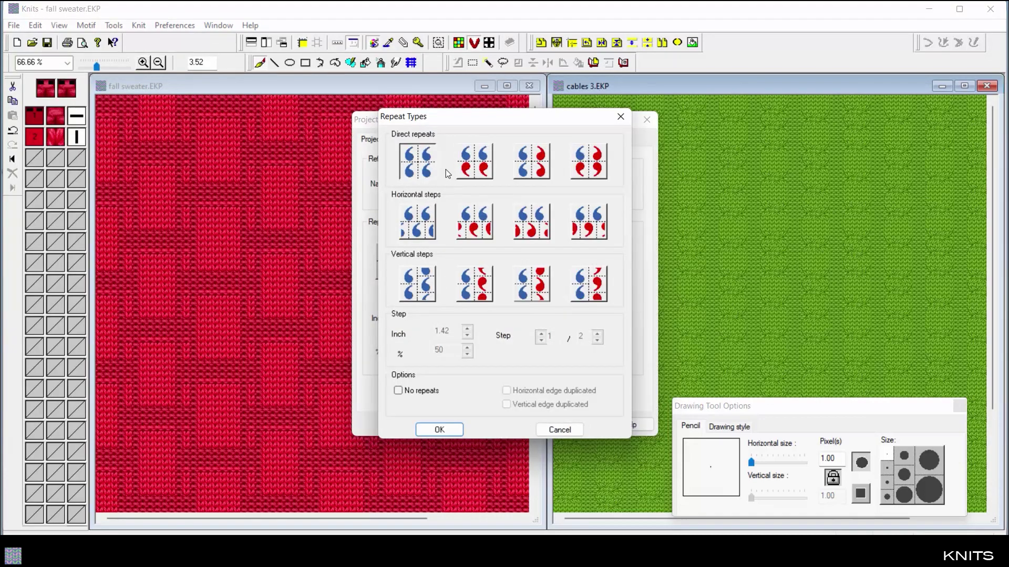
pyautogui.click(454, 431)
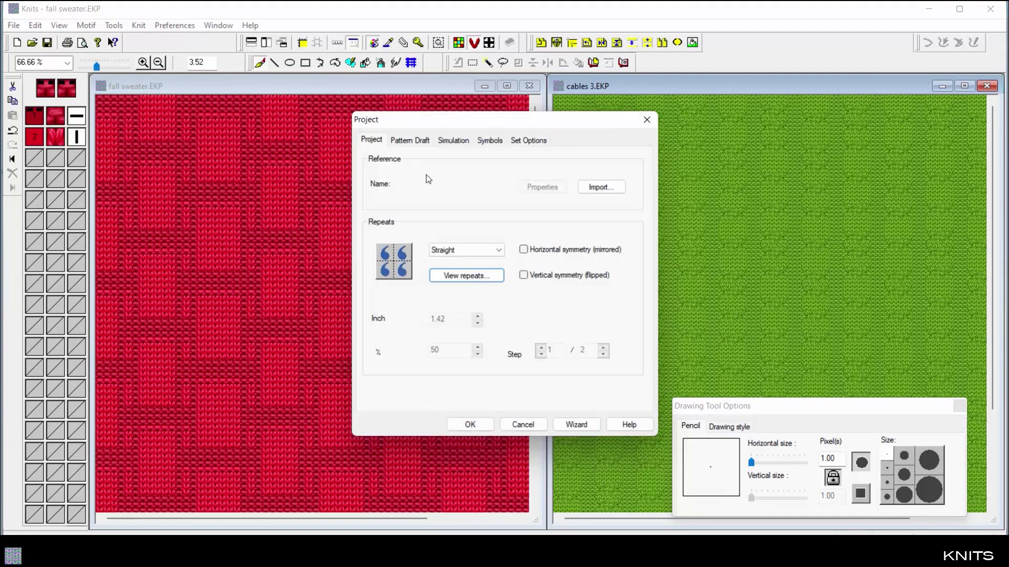
pyautogui.click(411, 142)
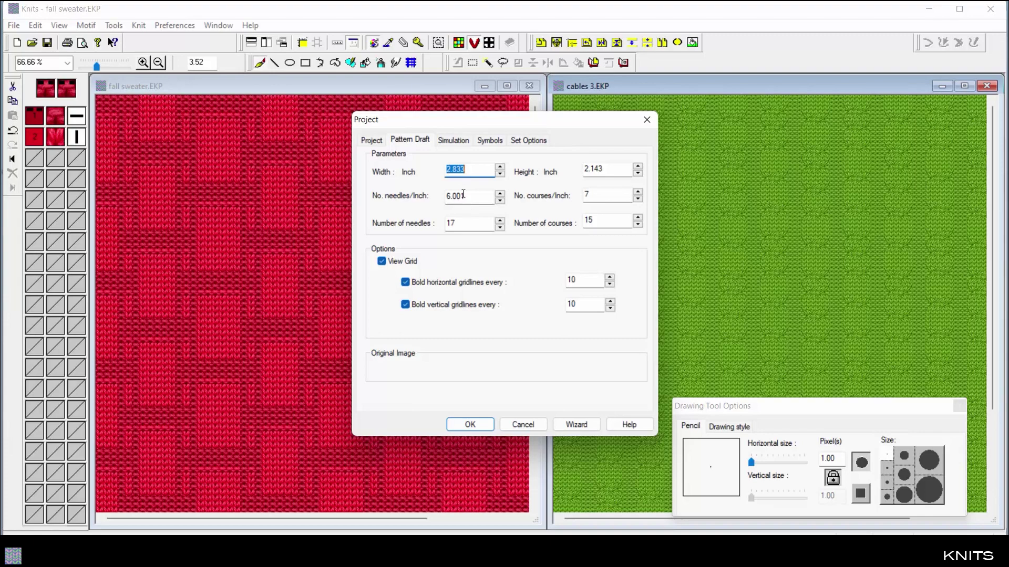
pyautogui.click(452, 141)
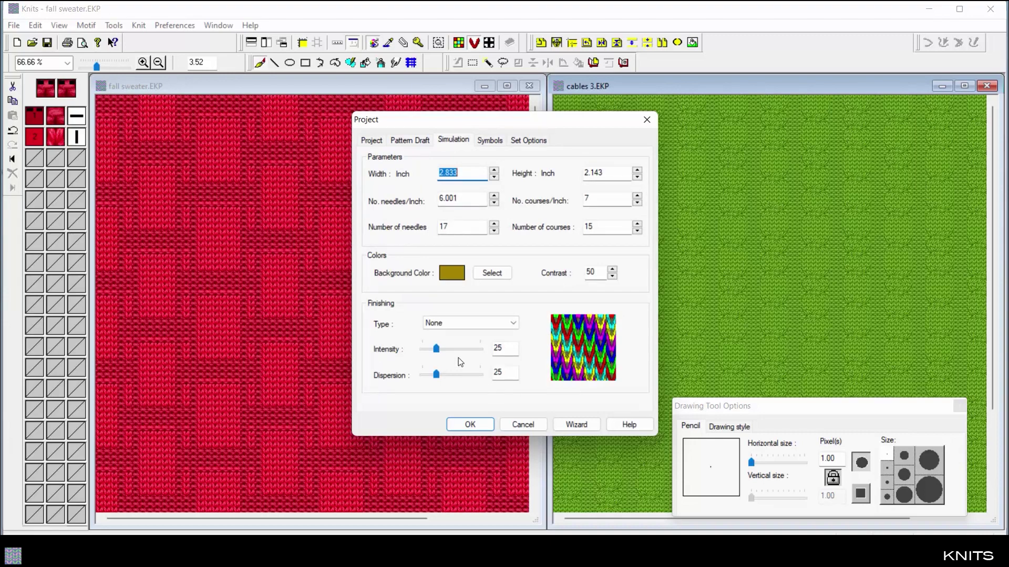
# - Cancel the project settings unchanged and start a new knit project with units in Inch
pyautogui.click(523, 425)
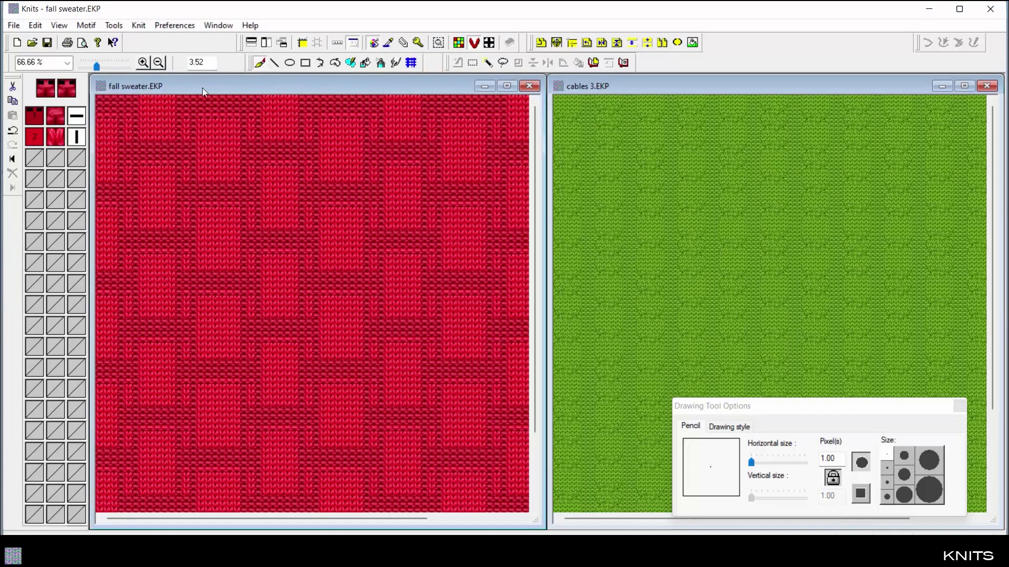
pyautogui.click(14, 25)
pyautogui.click(49, 40)
pyautogui.click(528, 140)
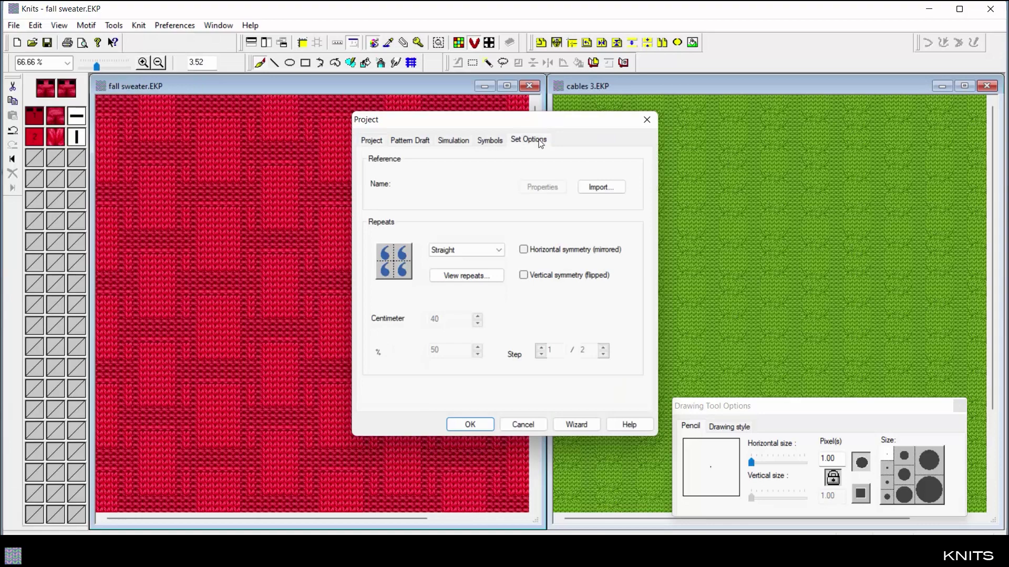
pyautogui.click(446, 177)
pyautogui.click(443, 189)
# - Load the fall leaves 2022 1 image into the pattern draft wizard
pyautogui.click(576, 424)
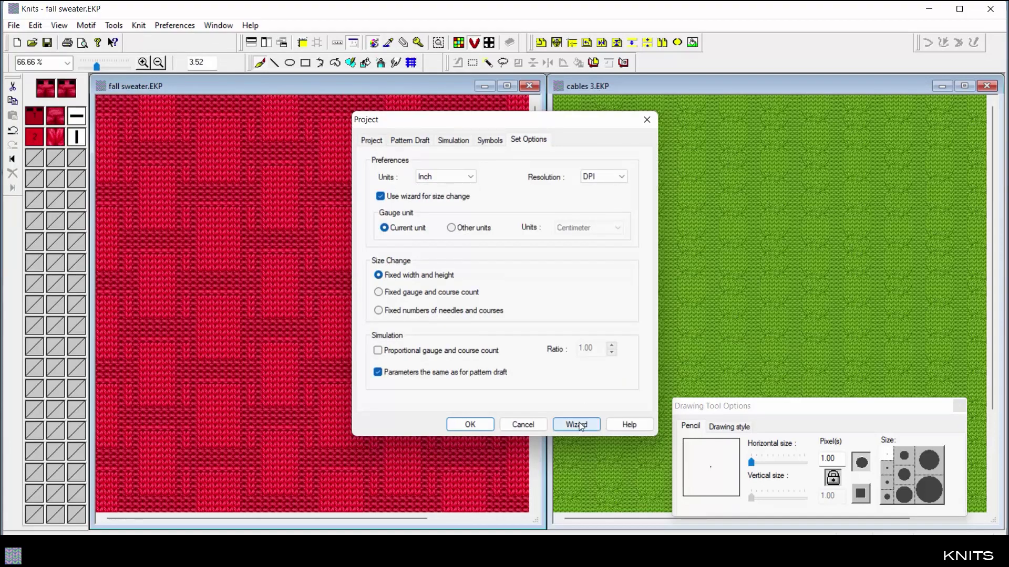
pyautogui.click(483, 301)
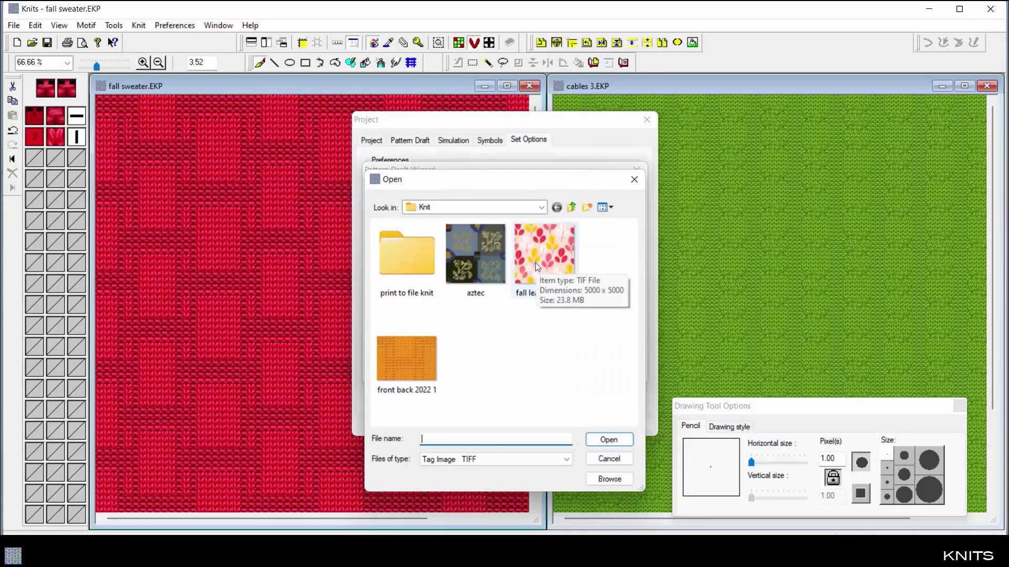
pyautogui.click(564, 261)
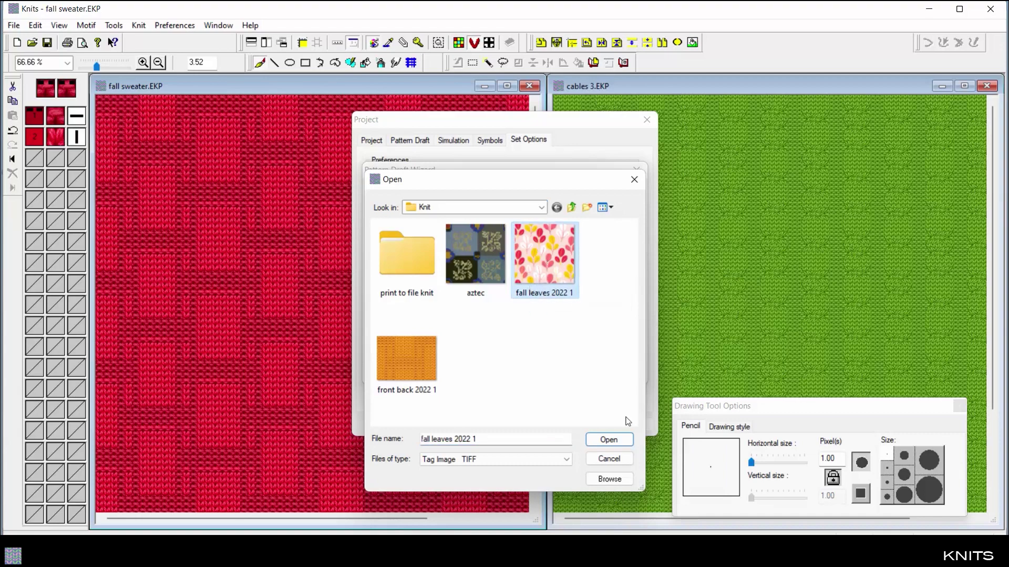
pyautogui.click(600, 441)
pyautogui.click(498, 372)
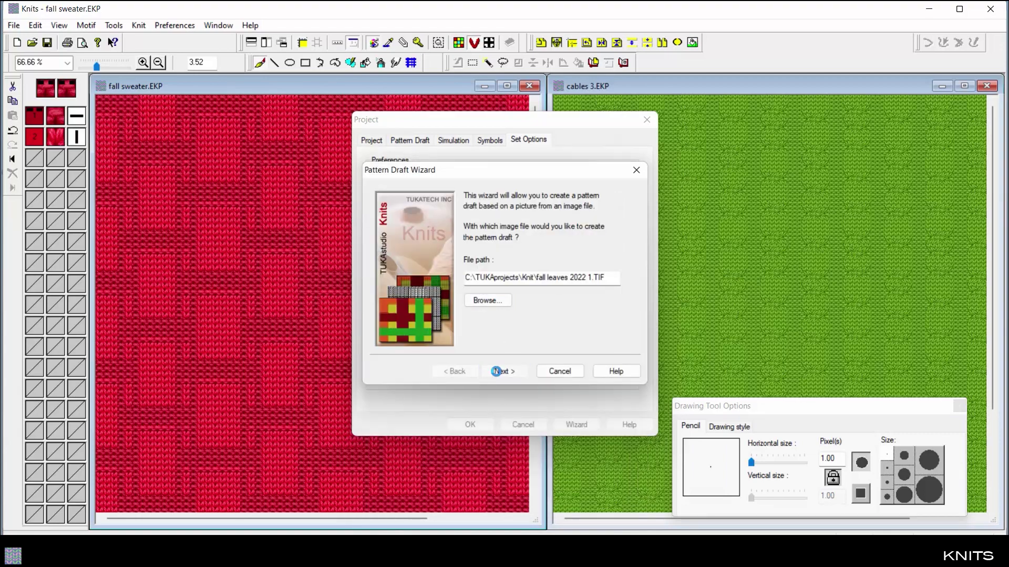
pyautogui.click(496, 372)
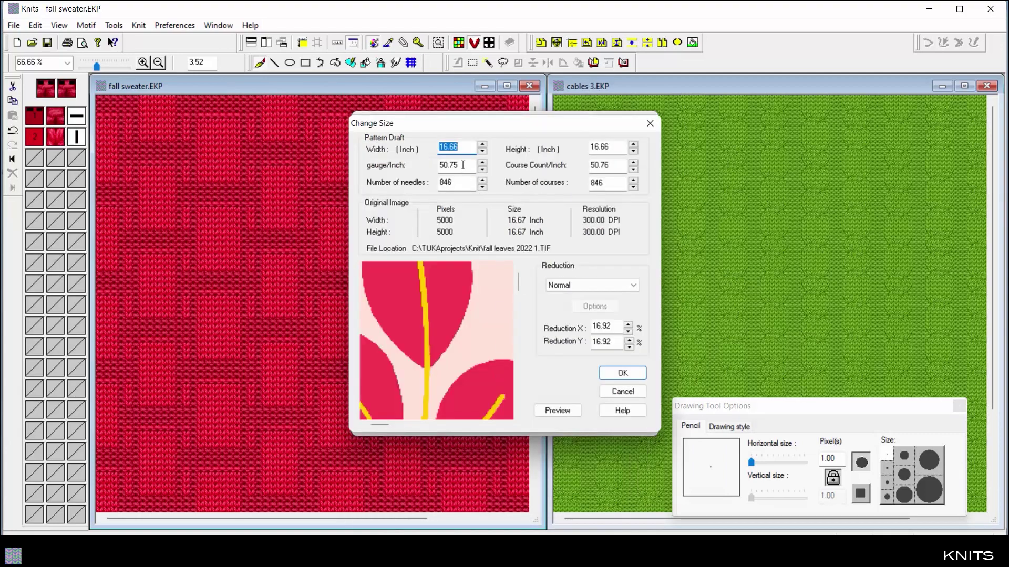
# - Set the pattern draft to 50 gauge and 40 courses per inch and confirm the project
pyautogui.press('Tab')
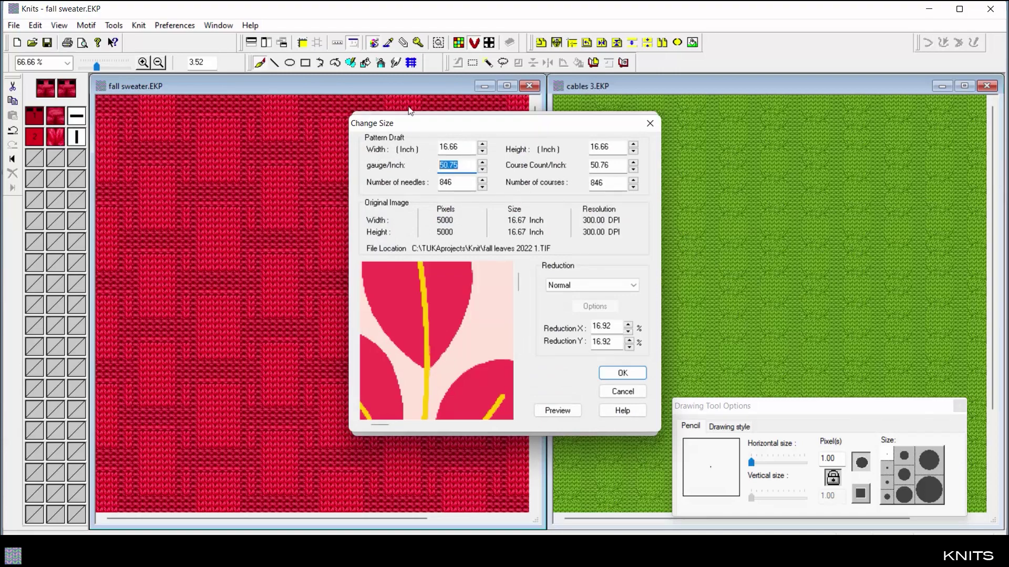
pyautogui.write('50')
pyautogui.press('Tab')
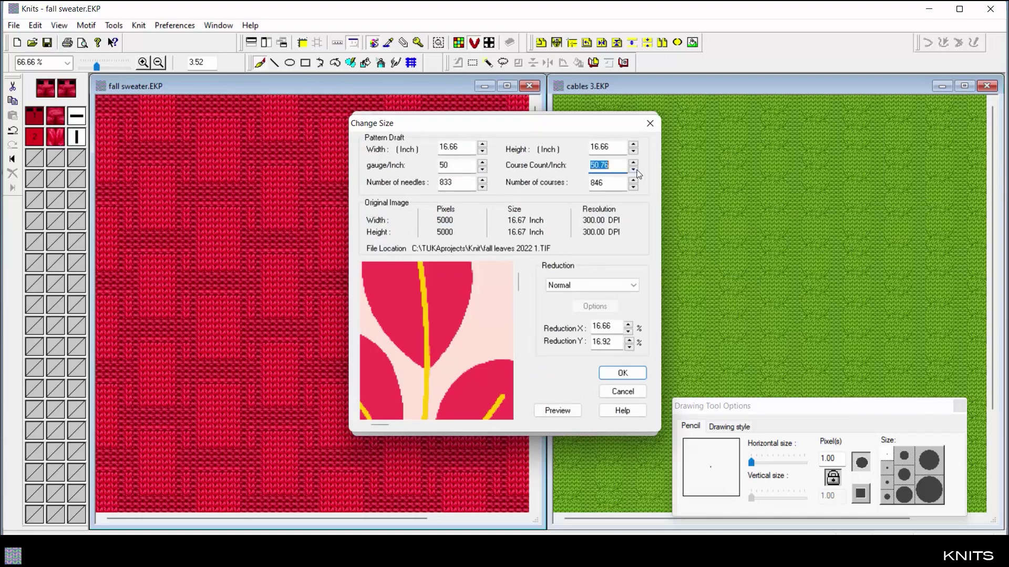
pyautogui.write('40')
pyautogui.press('Return')
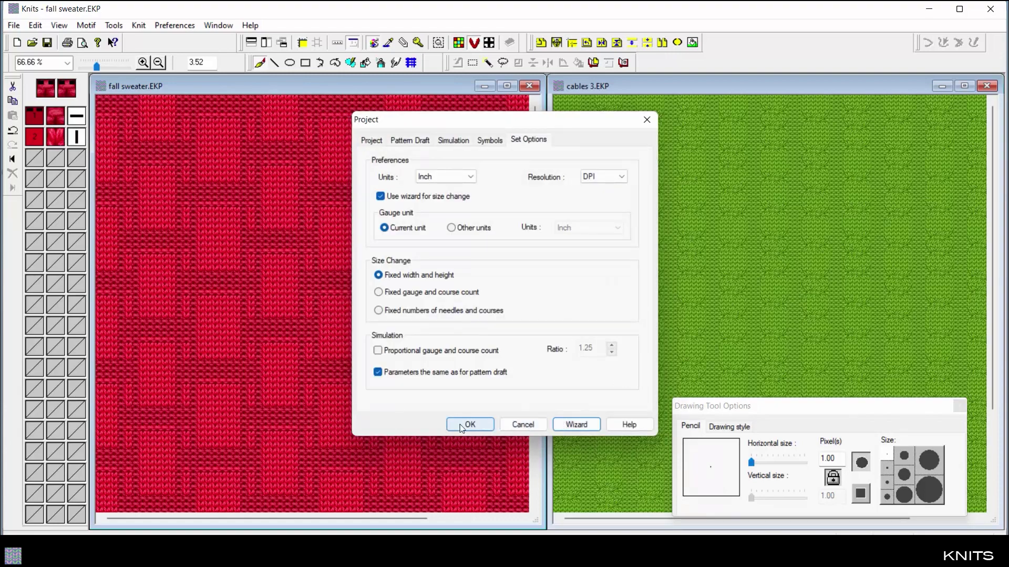
pyautogui.click(462, 427)
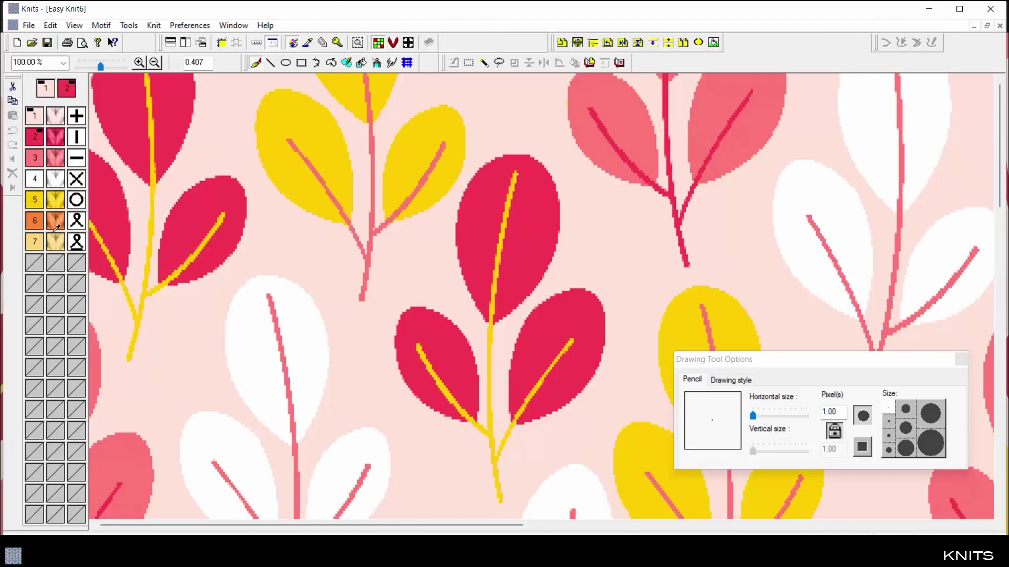
# - Zoom in on the leaf pattern and display it as simulated knit stitches
pyautogui.click(140, 67)
pyautogui.click(140, 67)
pyautogui.click(140, 67)
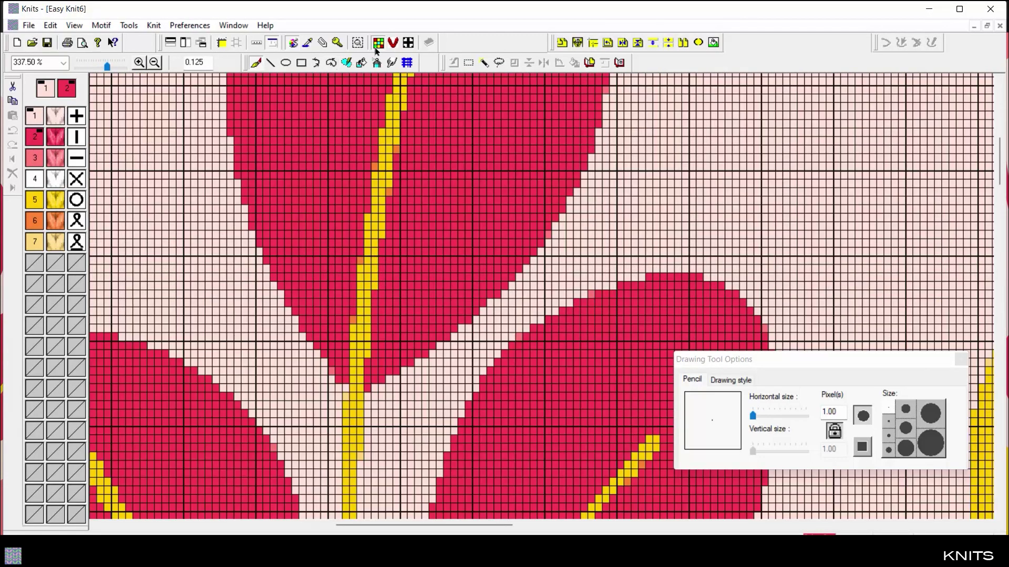
pyautogui.click(378, 44)
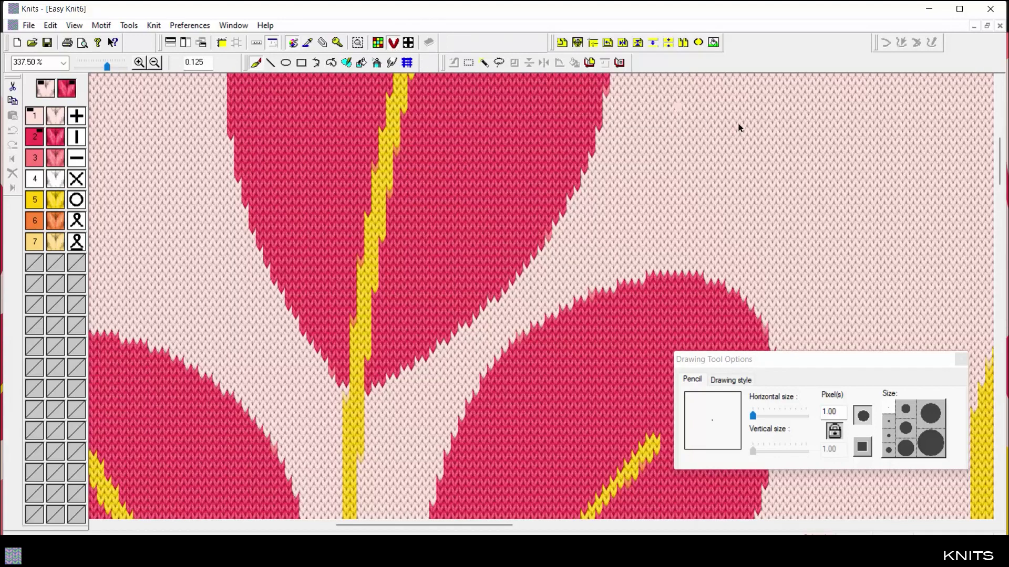
pyautogui.moveTo(1000, 161); pyautogui.dragTo(999, 130)
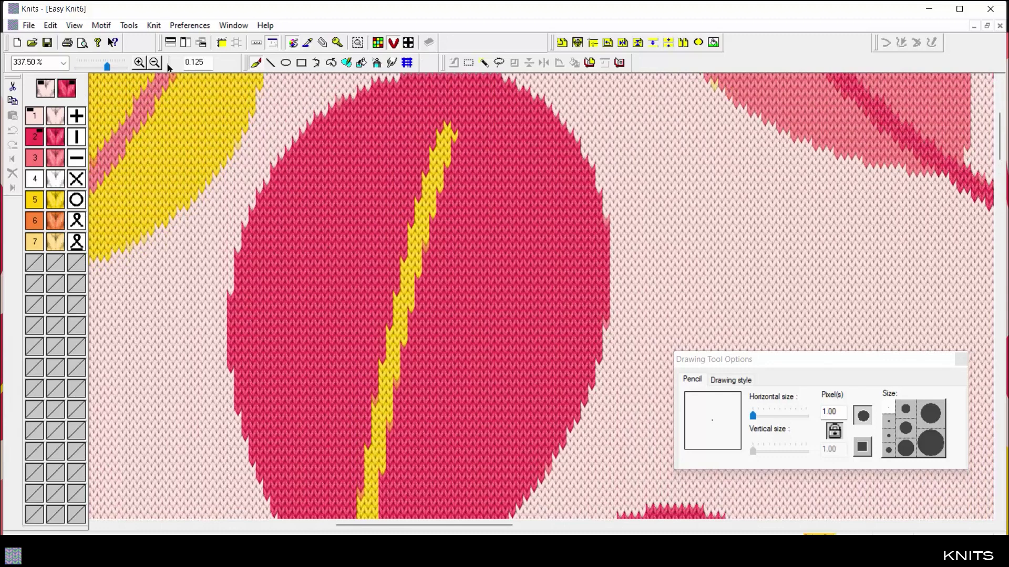
# - Zoom out to the whole leaf pattern, back in past 150% to individual stitches, then minimize Easy Knit1
pyautogui.click(154, 63)
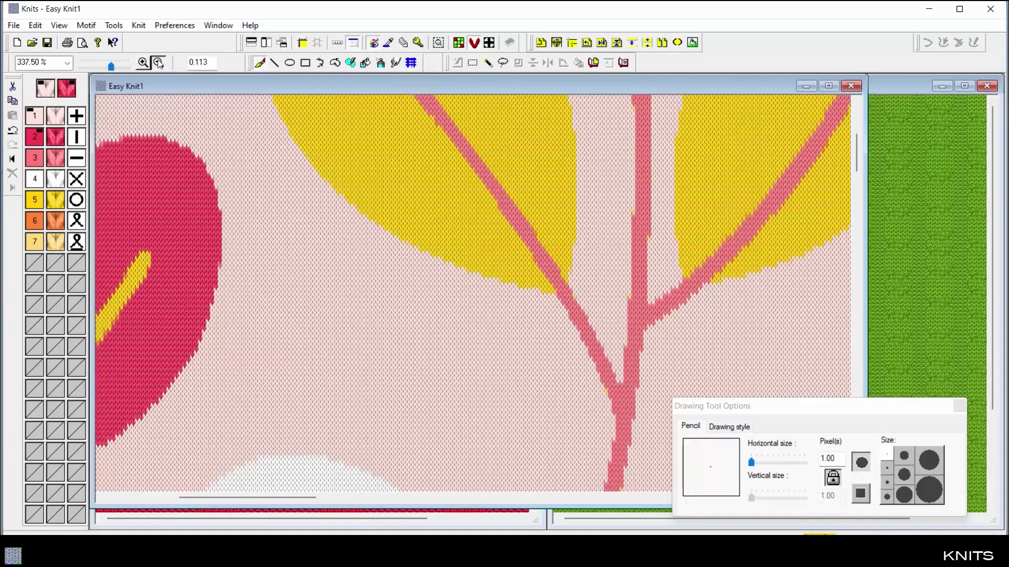
pyautogui.click(159, 62)
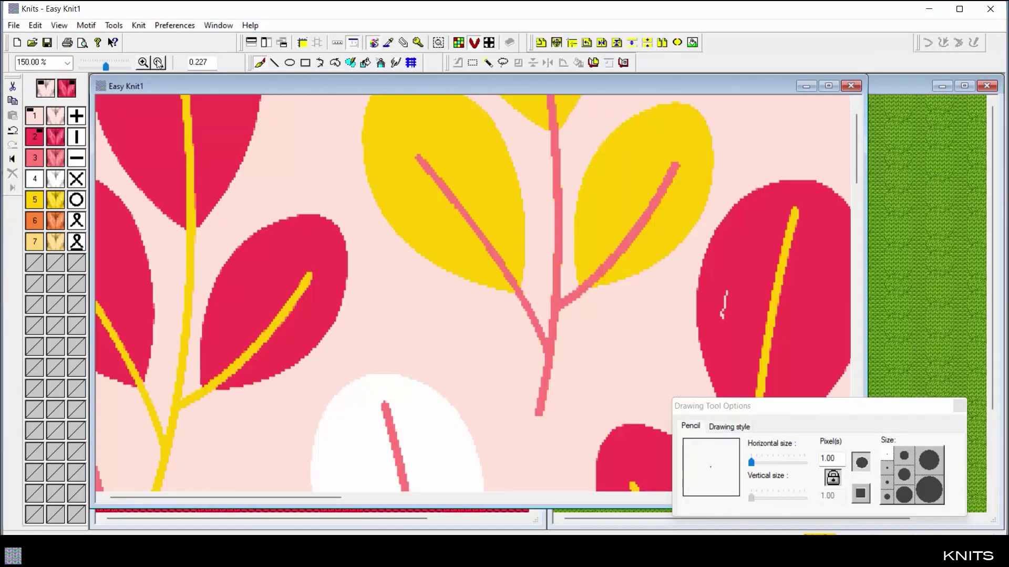
pyautogui.click(158, 62)
pyautogui.click(158, 62)
pyautogui.click(158, 62)
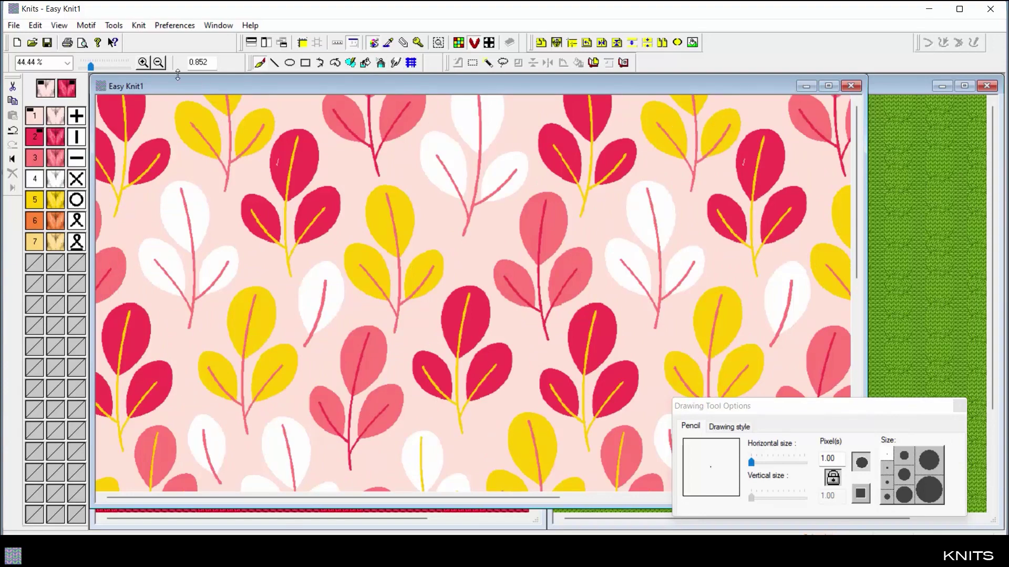
pyautogui.click(142, 63)
pyautogui.click(143, 62)
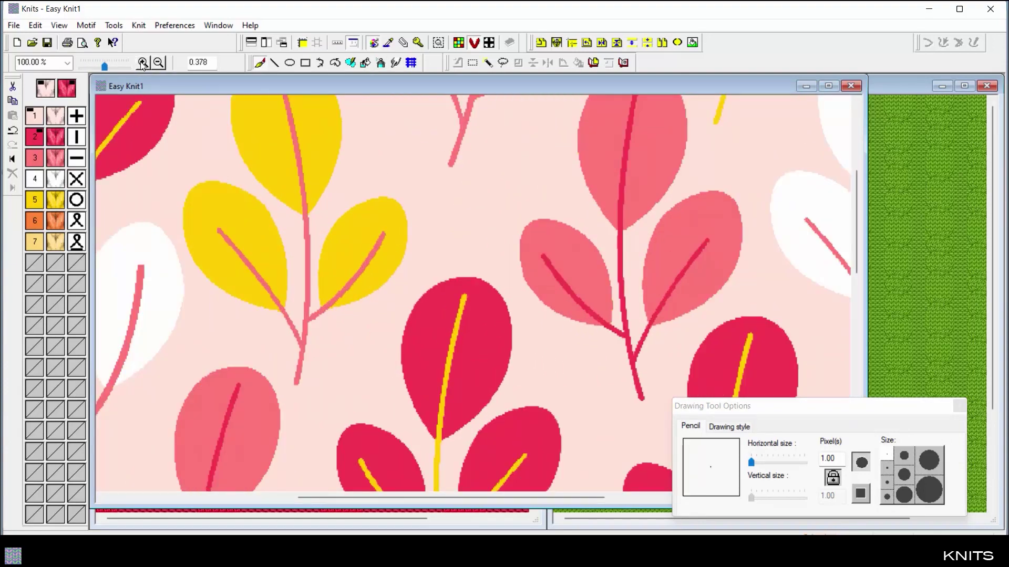
pyautogui.click(143, 63)
pyautogui.click(142, 63)
pyautogui.click(143, 62)
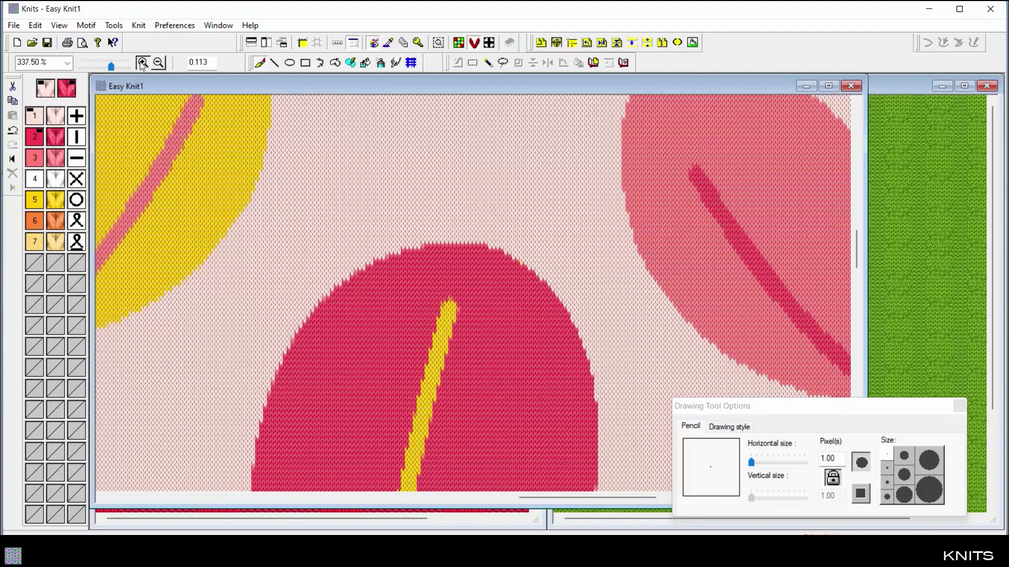
pyautogui.click(142, 63)
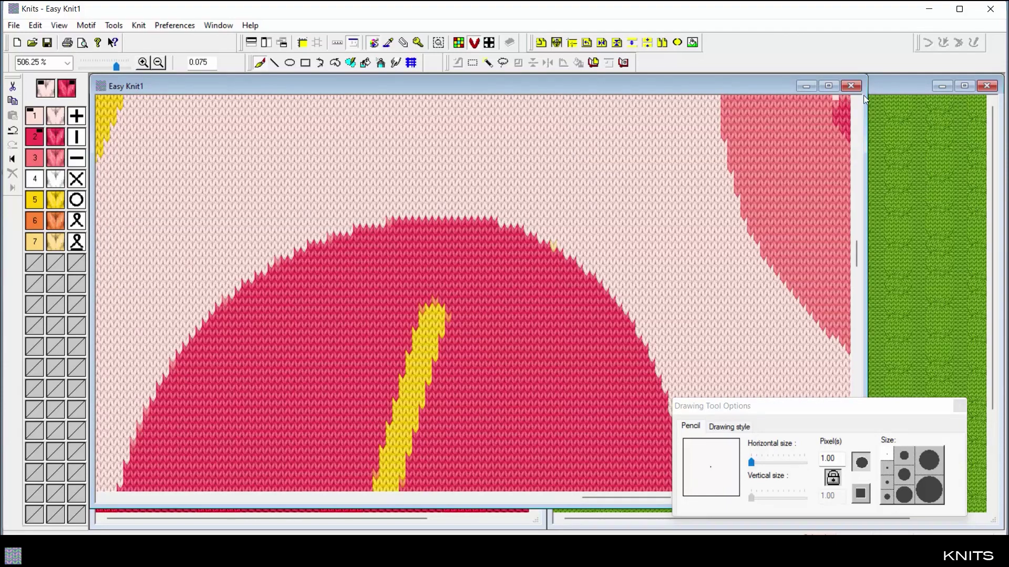
pyautogui.click(806, 86)
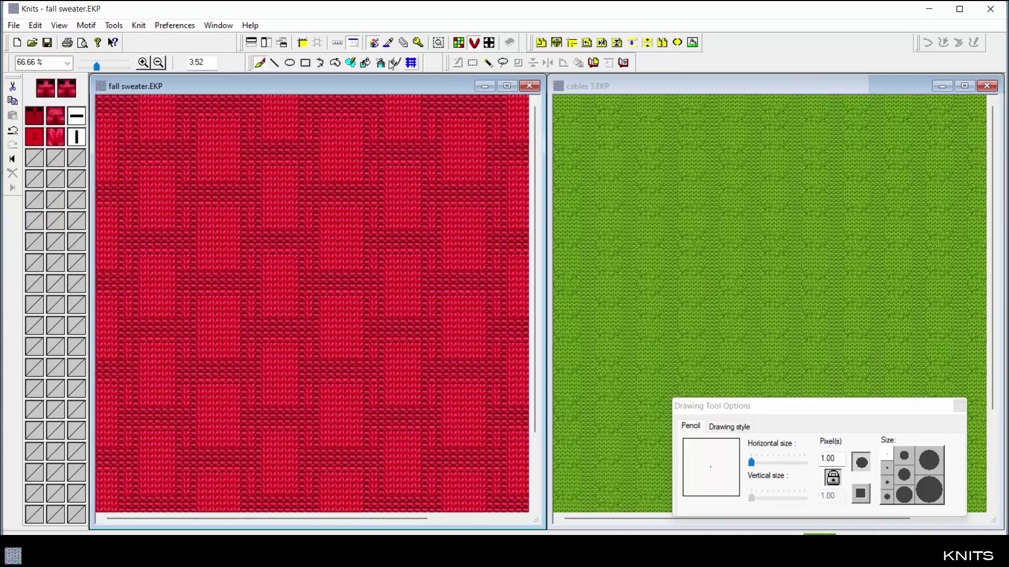
# - Export the fall sweater design as the knit Simulation
pyautogui.click(14, 25)
pyautogui.click(43, 118)
pyautogui.click(555, 408)
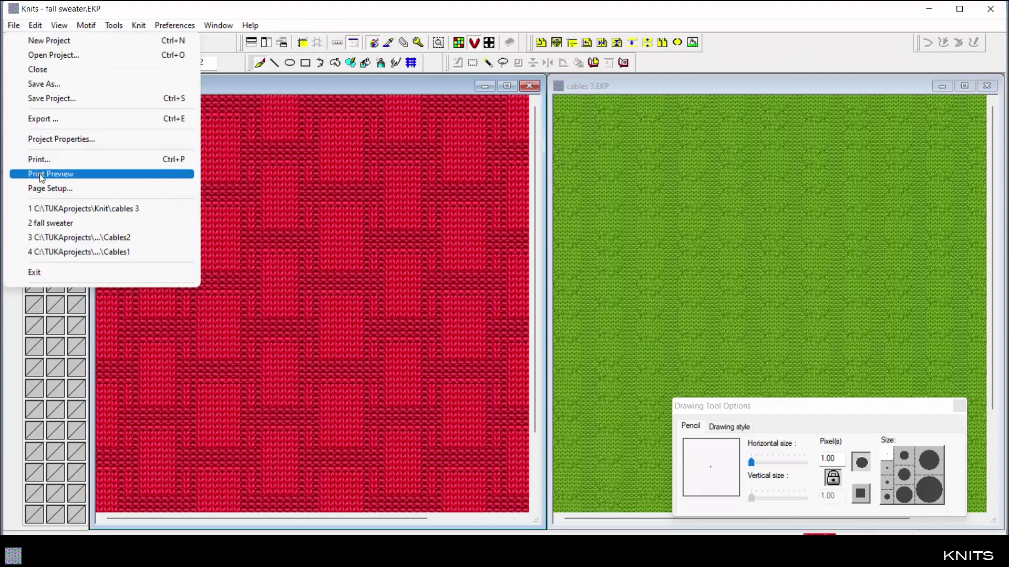
# - Print-preview the fall sweater, go to the stitch chart page and zoom in twice
pyautogui.click(39, 174)
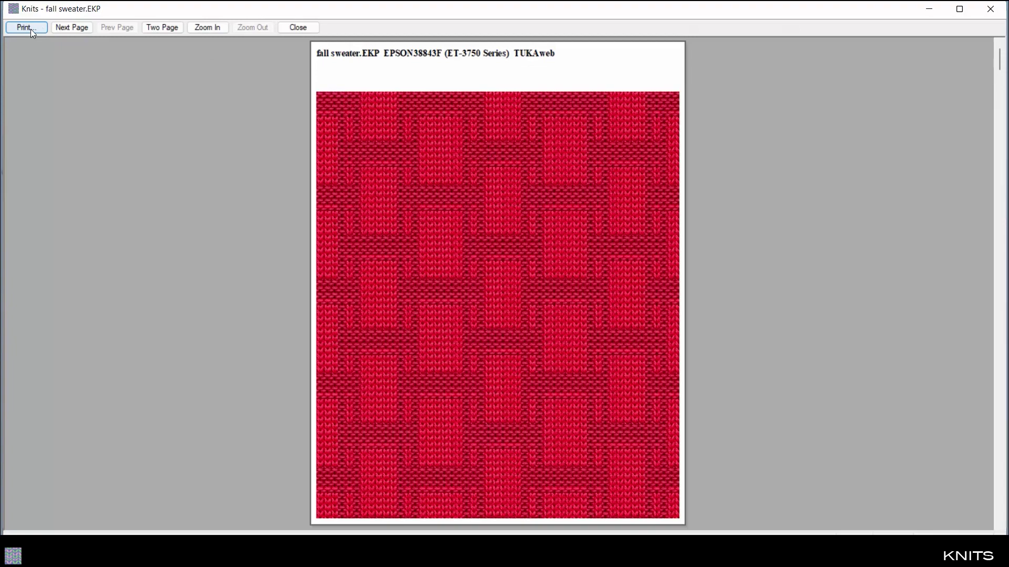
pyautogui.click(72, 28)
pyautogui.click(384, 152)
pyautogui.click(381, 164)
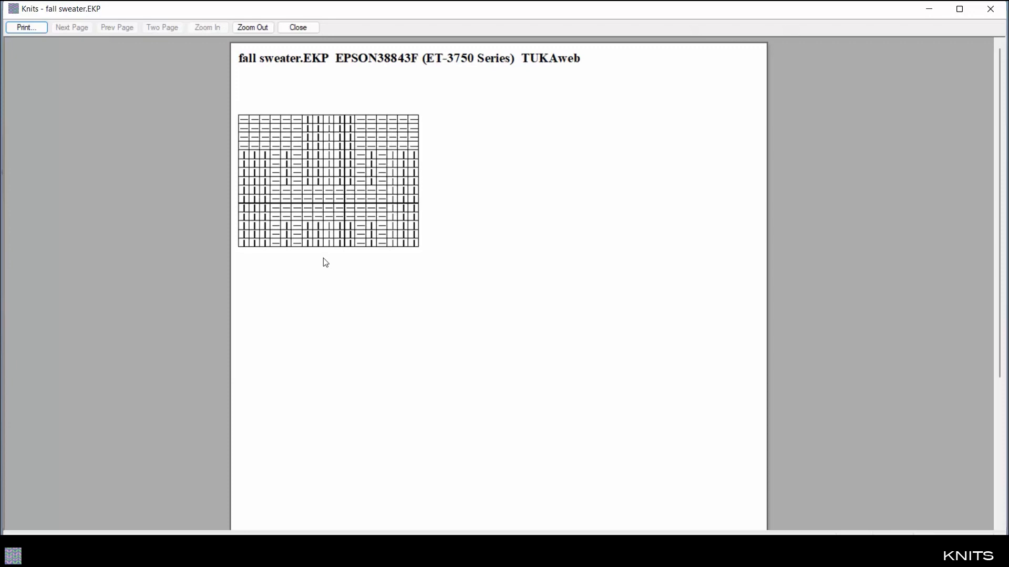
# - Close the print preview to return to the fall sweater and cables 3 windows
pyautogui.click(297, 28)
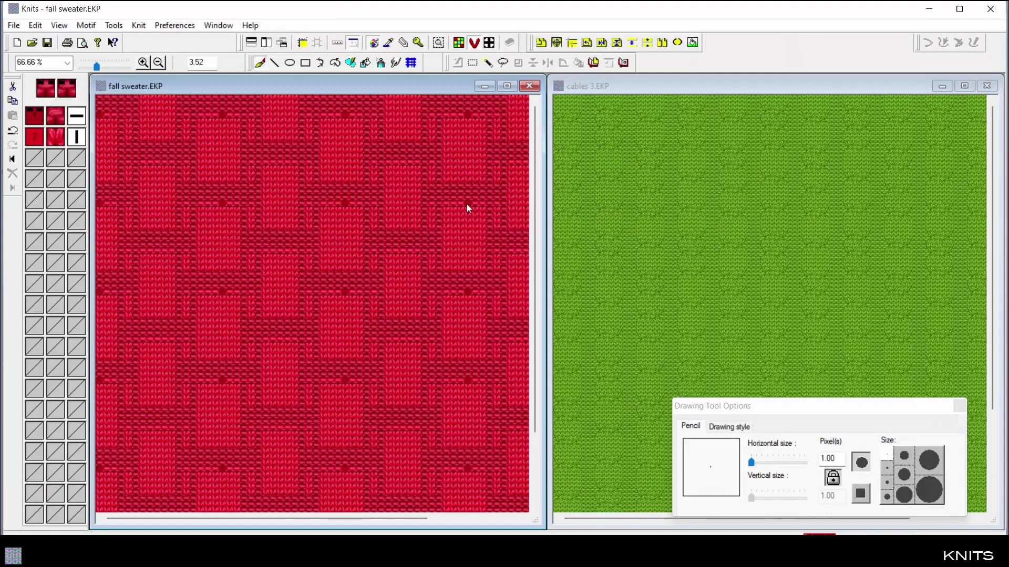